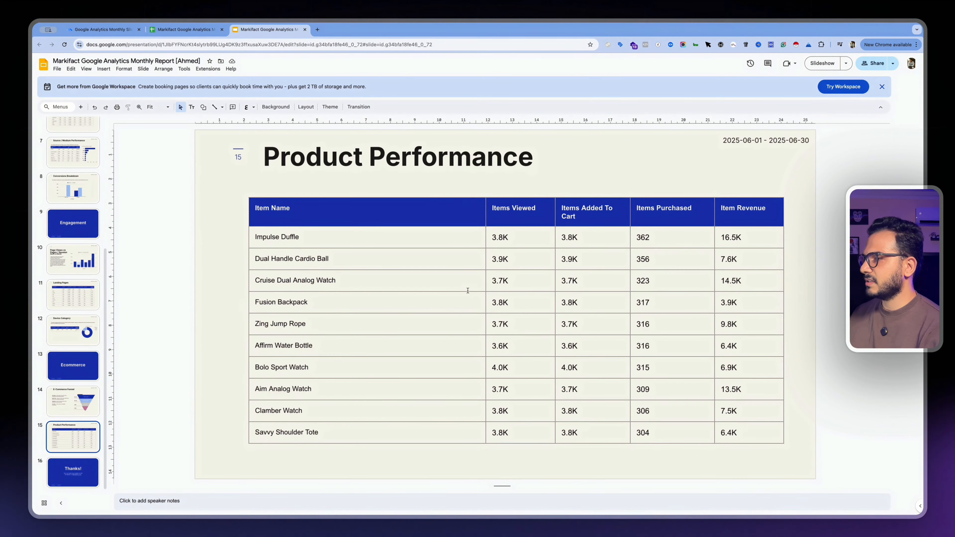
Duplicate the Product Performance slide and retitle the copy "Coupon Code Data"
{"action": "right_click", "coordinate": [83, 431]}
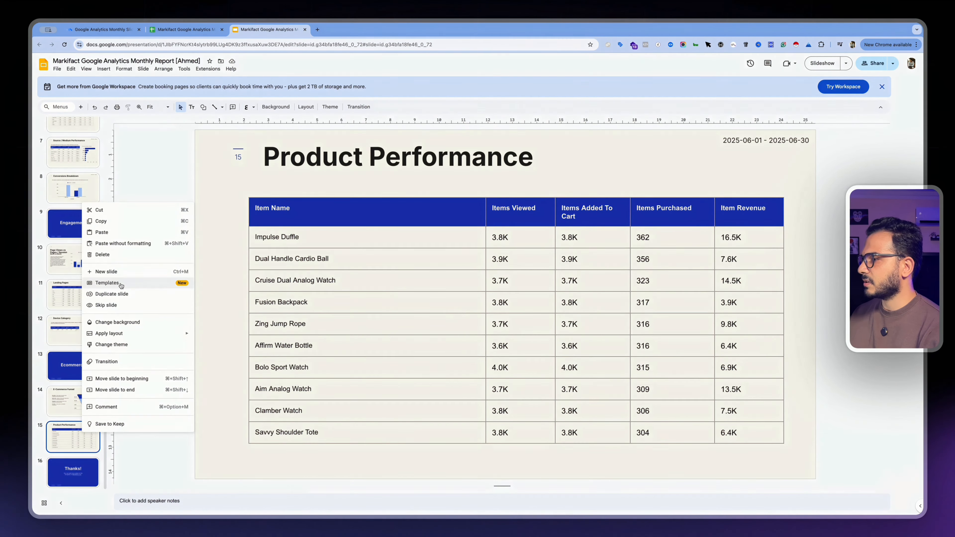
{"action": "left_click", "coordinate": [125, 298]}
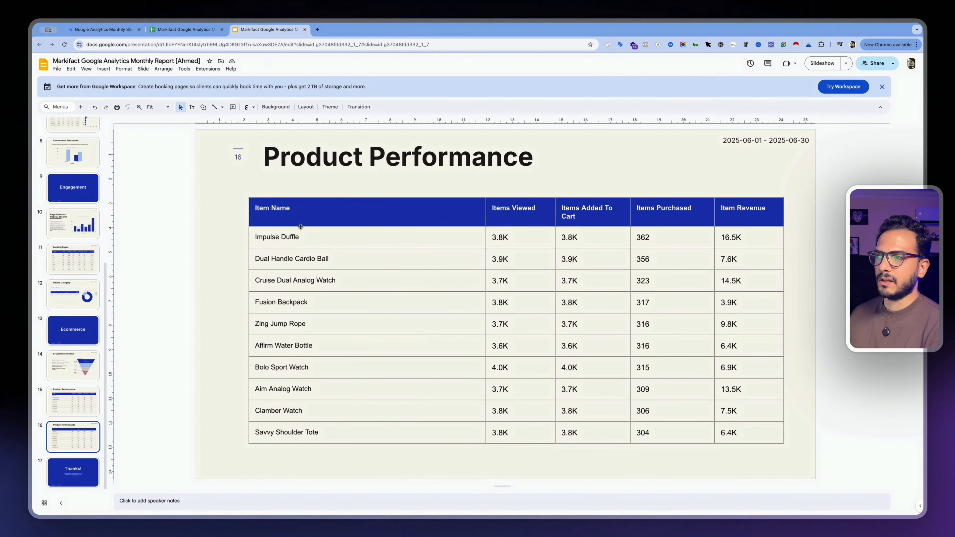
{"action": "triple_click", "coordinate": [376, 157]}
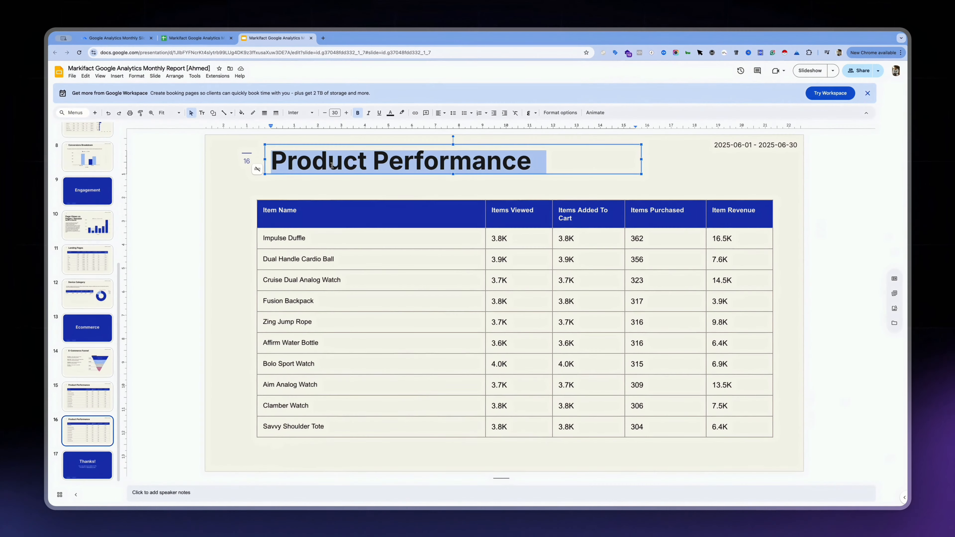
{"action": "type", "text": "Coupune Code Data"}
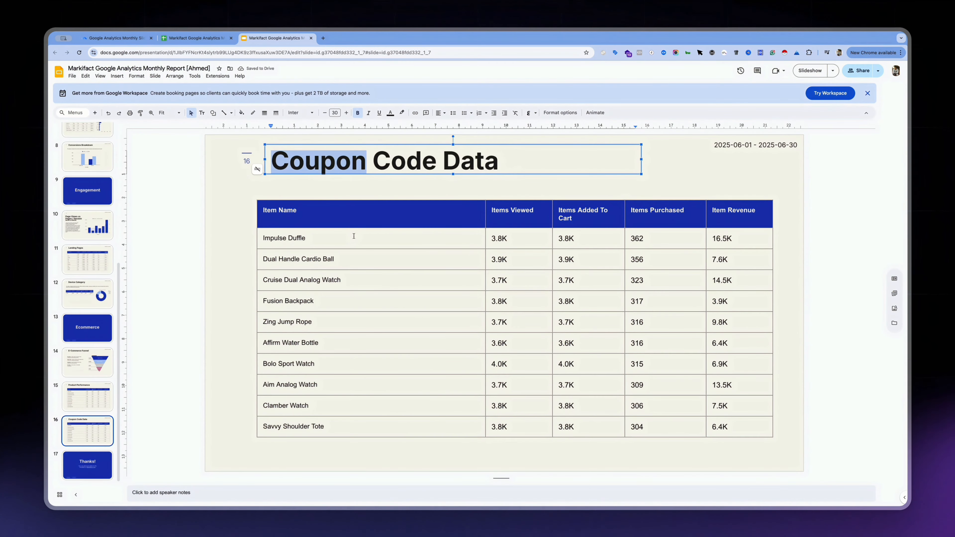
Replace the alt text description of the duplicated slide's table with the slide title, "Coupon Code Data"
{"action": "left_click", "coordinate": [370, 232]}
{"action": "right_click", "coordinate": [462, 209]}
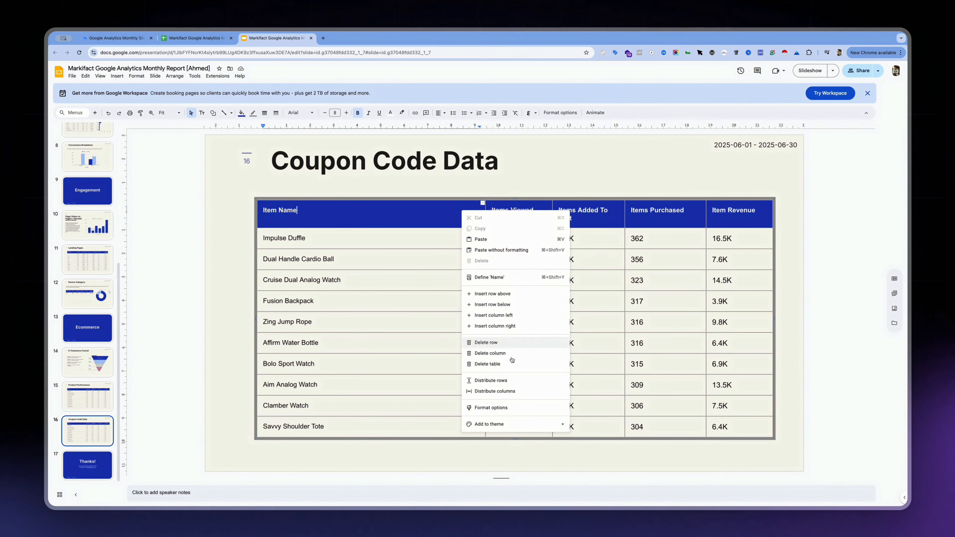
{"action": "left_click", "coordinate": [491, 407]}
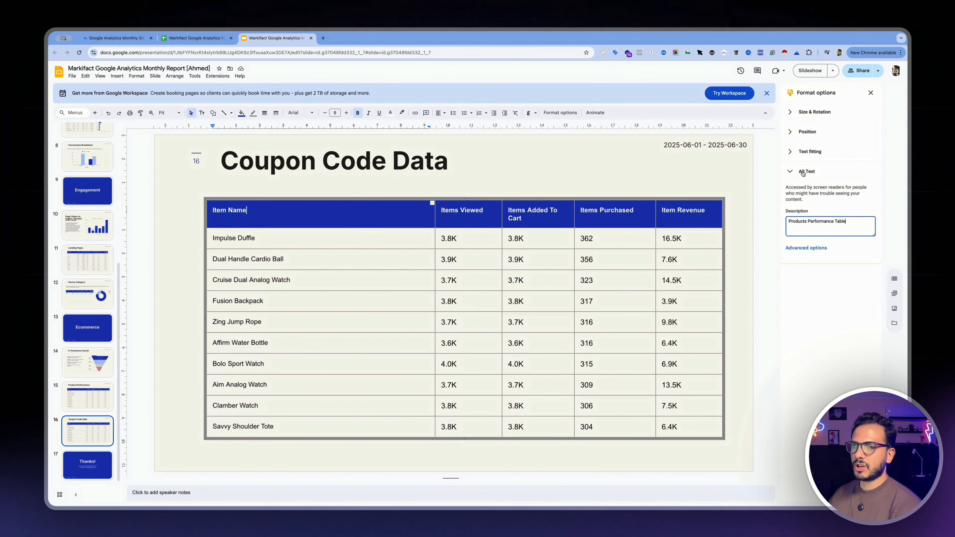
{"action": "key", "text": "alt+shift+Left"}
{"action": "key", "text": "alt+shift+Left"}
{"action": "key", "text": "alt+shift+Left"}
{"action": "type", "text": "Coupon"}
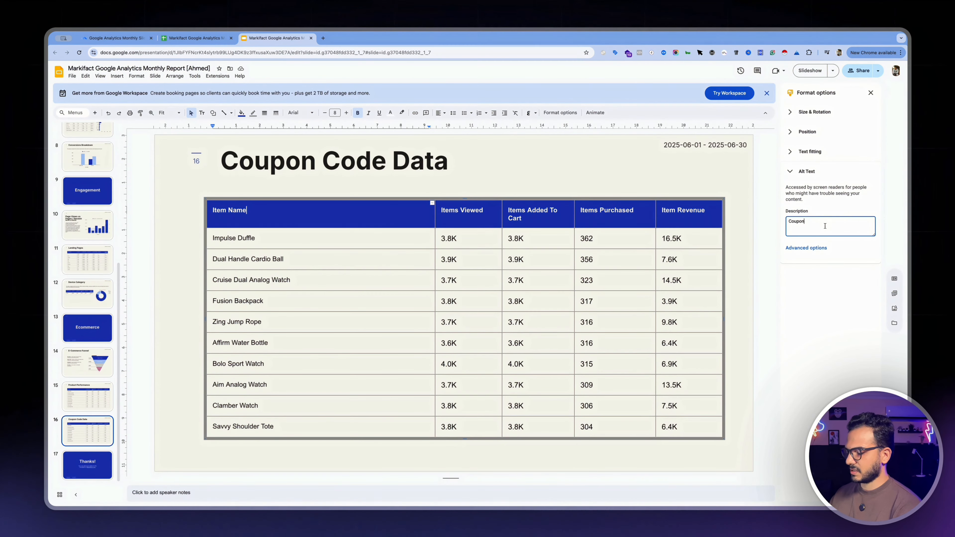
{"action": "triple_click", "coordinate": [437, 171]}
{"action": "key", "text": "super+c"}
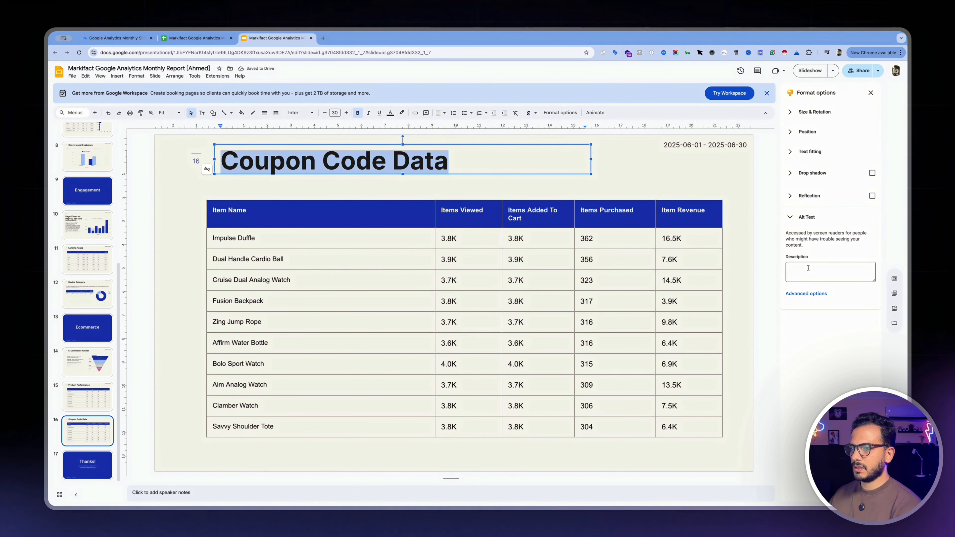
{"action": "left_click", "coordinate": [808, 268]}
{"action": "left_click", "coordinate": [606, 284]}
{"action": "left_click", "coordinate": [832, 225]}
{"action": "key", "text": "super+a"}
{"action": "key", "text": "super+v"}
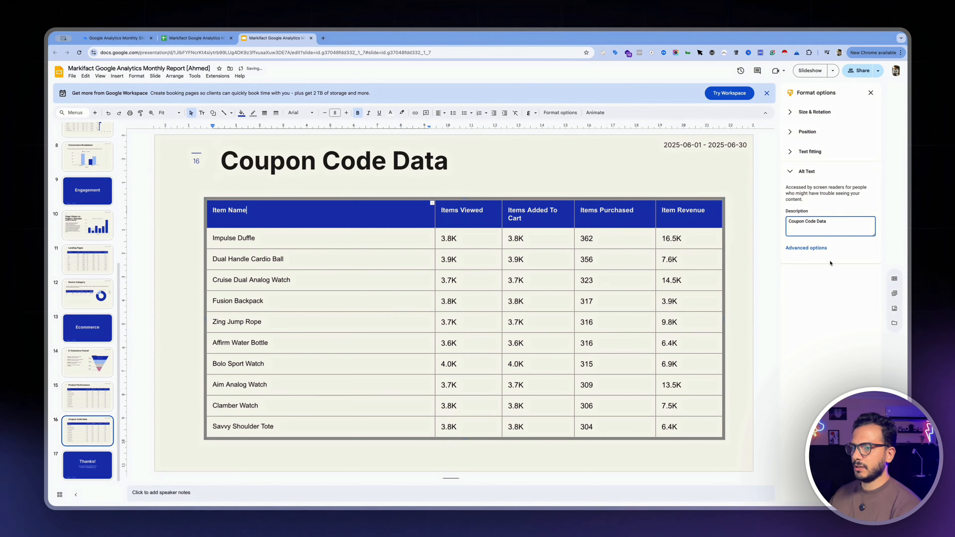
Switch to the Markifact workflow and duplicate the Products Performance node in the Product Performance section
{"action": "key", "text": "super+1"}
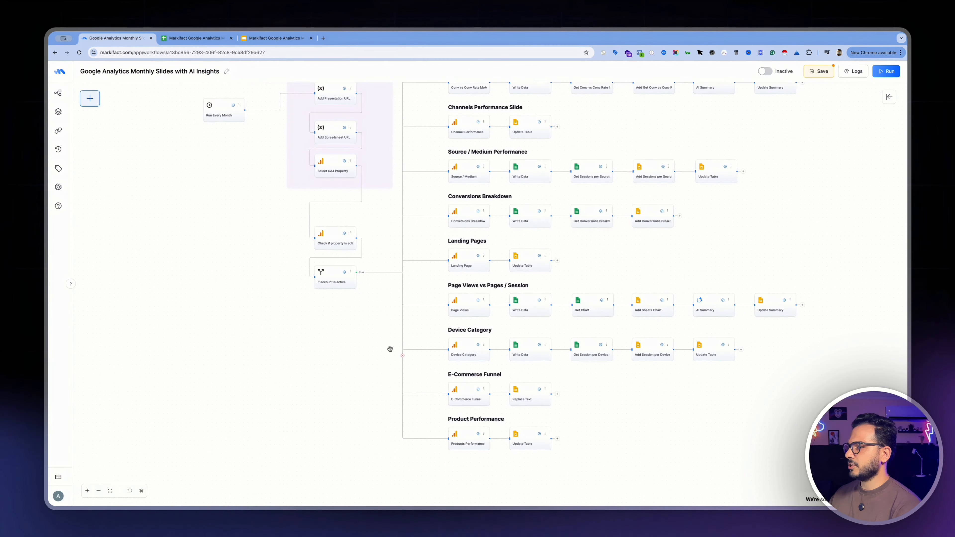
{"action": "scroll", "coordinate": [487, 430], "scroll_direction": "up", "scroll_amount": 5}
{"action": "scroll", "coordinate": [732, 396], "scroll_direction": "down", "scroll_amount": 5}
{"action": "left_click", "coordinate": [501, 264]}
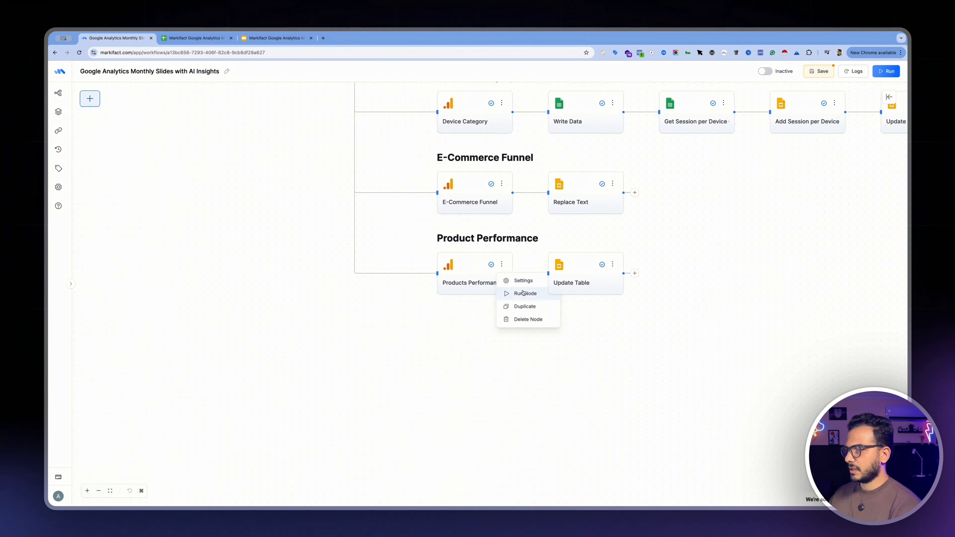
{"action": "left_click", "coordinate": [527, 308]}
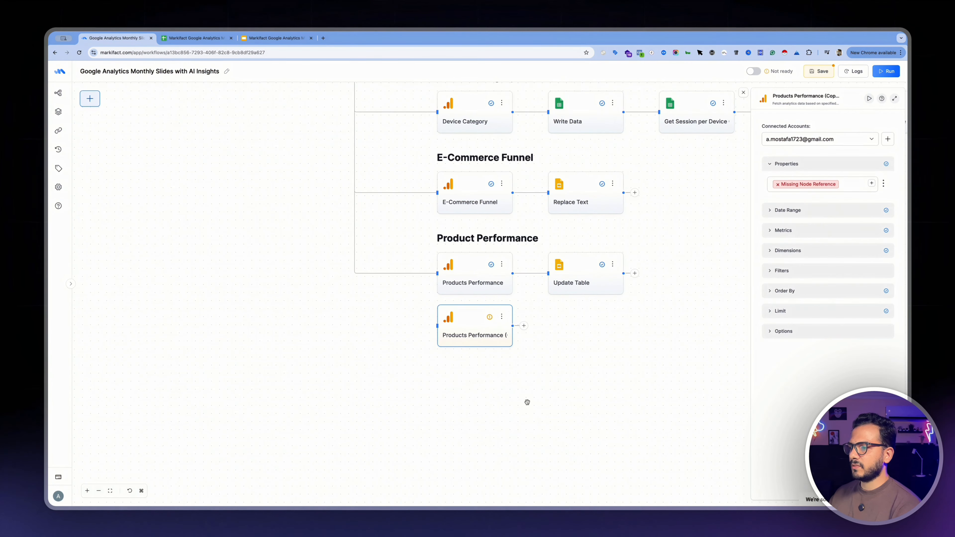
Connect the true output of the "If account is active" node to the duplicated Products Performance node
{"action": "scroll", "coordinate": [527, 402], "scroll_direction": "down", "scroll_amount": 5}
{"action": "left_click_drag", "start_coordinate": [327, 229], "coordinate": [345, 283]}
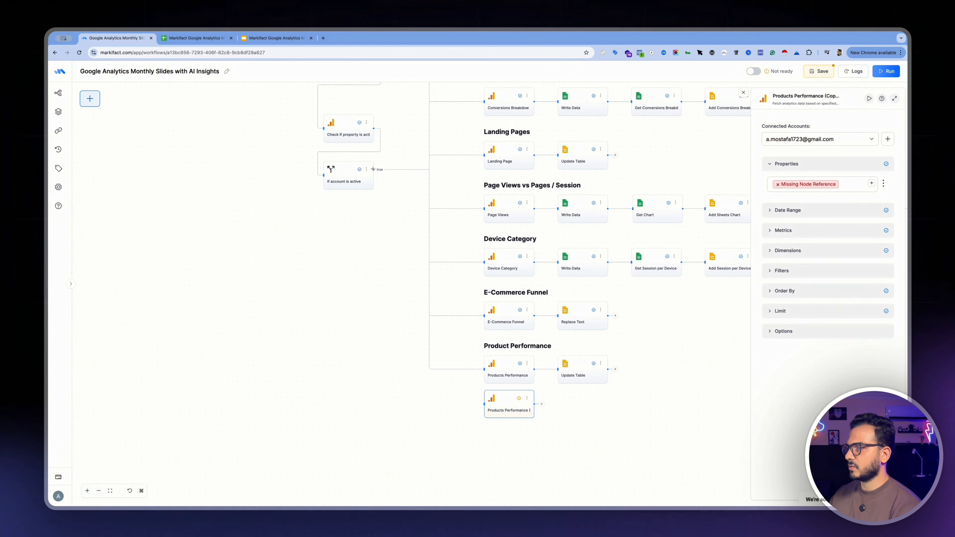
{"action": "left_click_drag", "start_coordinate": [373, 169], "coordinate": [484, 406]}
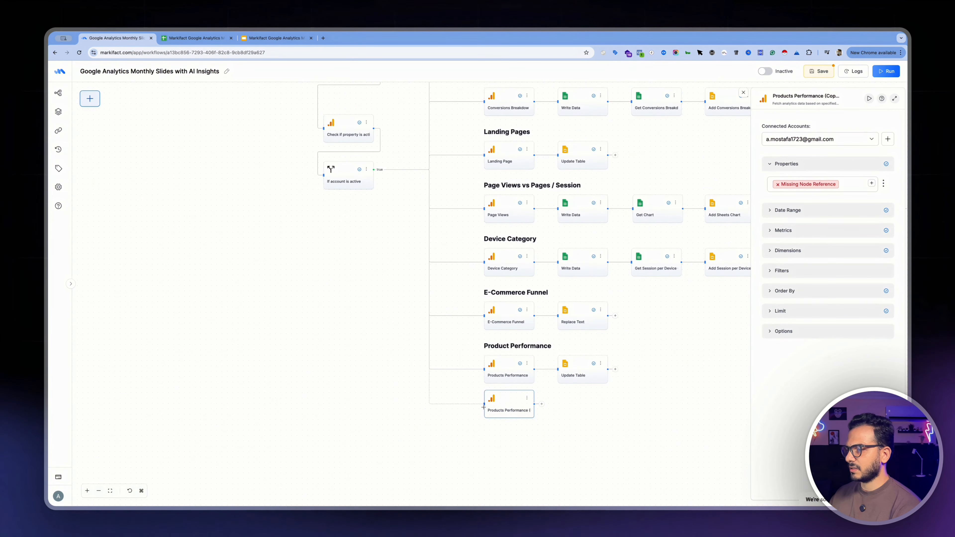
Review the duplicated node's property, date range and metrics, and set its dimension to Order Coupon
{"action": "left_click", "coordinate": [497, 438]}
{"action": "left_click_drag", "start_coordinate": [498, 438], "coordinate": [519, 357]}
{"action": "left_click", "coordinate": [529, 326]}
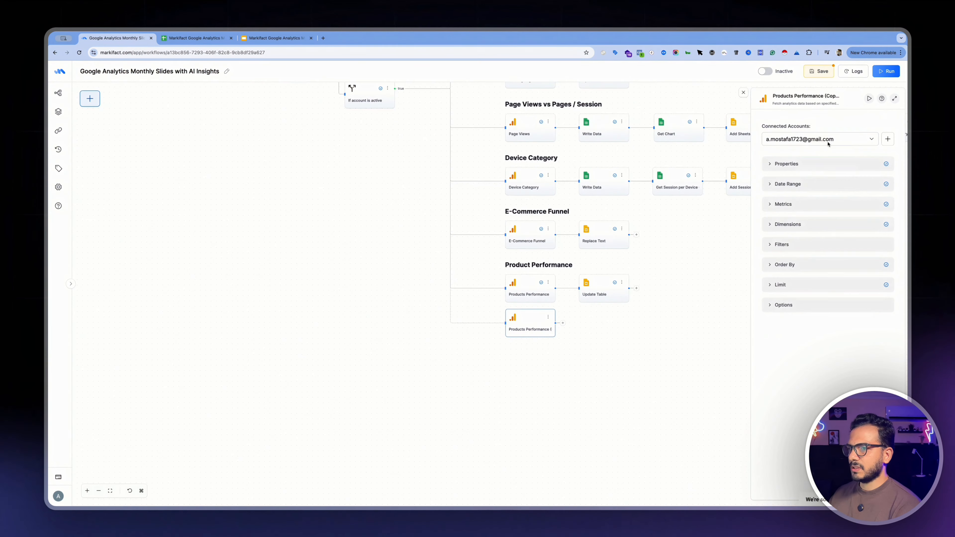
{"action": "left_click", "coordinate": [794, 164]}
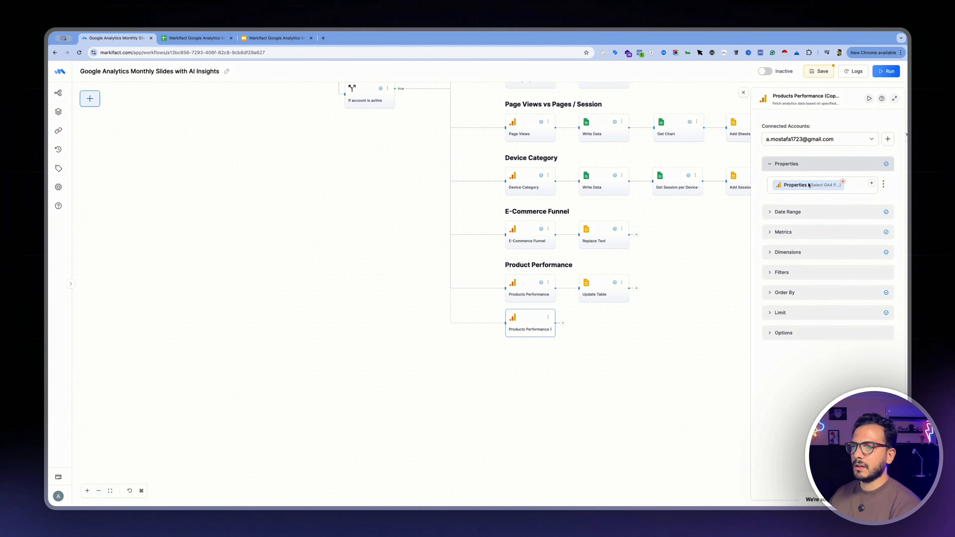
{"action": "left_click", "coordinate": [786, 212]}
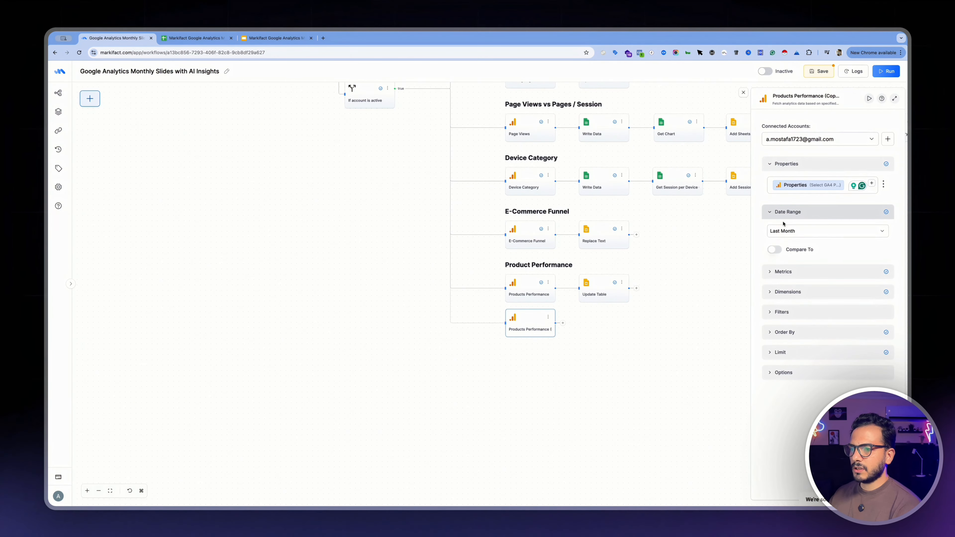
{"action": "left_click", "coordinate": [776, 271]}
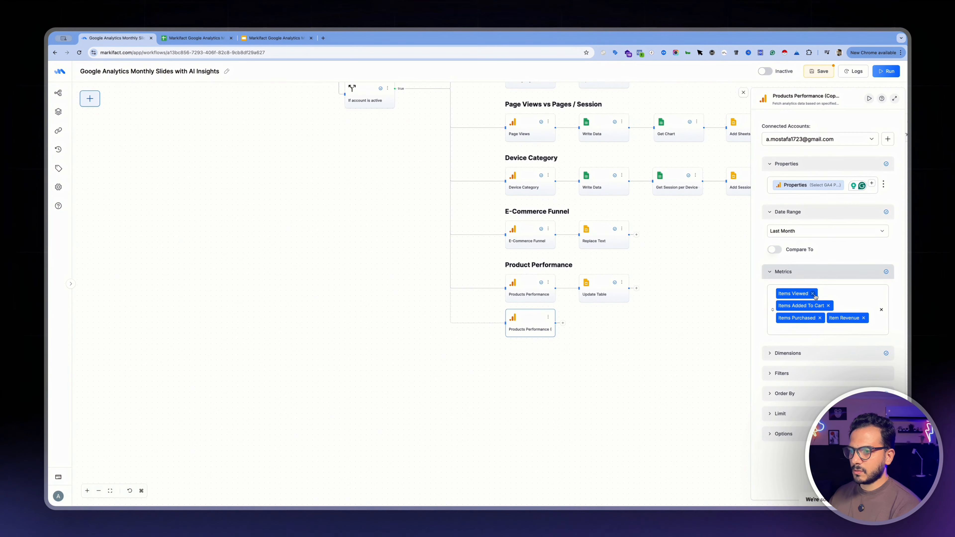
{"action": "left_click", "coordinate": [769, 353]}
{"action": "left_click", "coordinate": [806, 373]}
{"action": "type", "text": "j"}
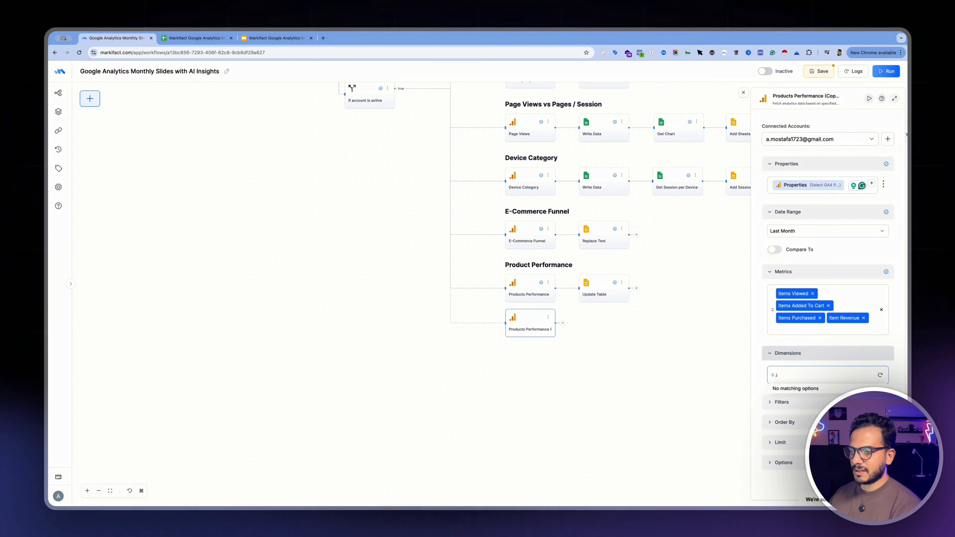
{"action": "key", "text": "BackSpace"}
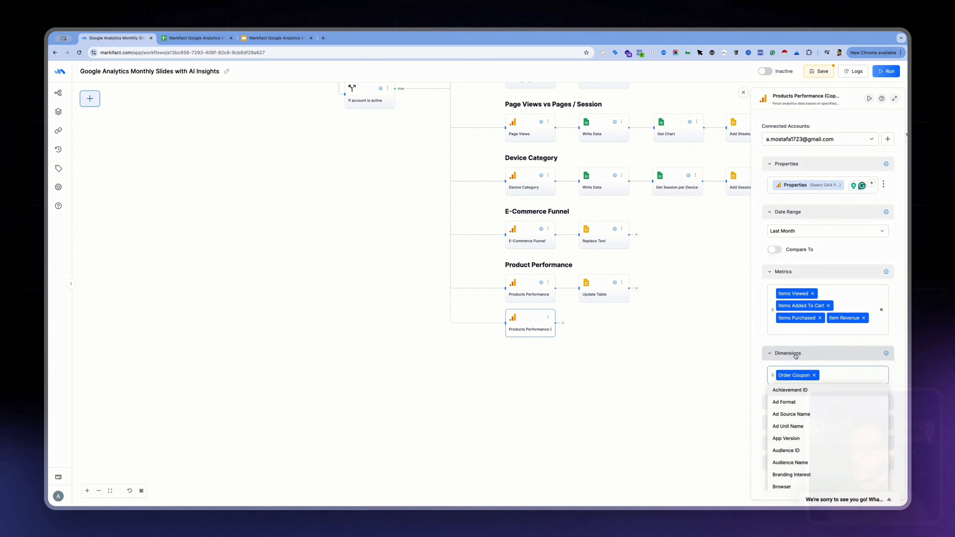
Remove the Items Purchased sort order and clear the row limit in the duplicated Google Analytics node
{"action": "left_click", "coordinate": [774, 342]}
{"action": "left_click", "coordinate": [784, 402]}
{"action": "scroll", "coordinate": [788, 421], "scroll_direction": "down", "scroll_amount": 1}
{"action": "left_click", "coordinate": [784, 429]}
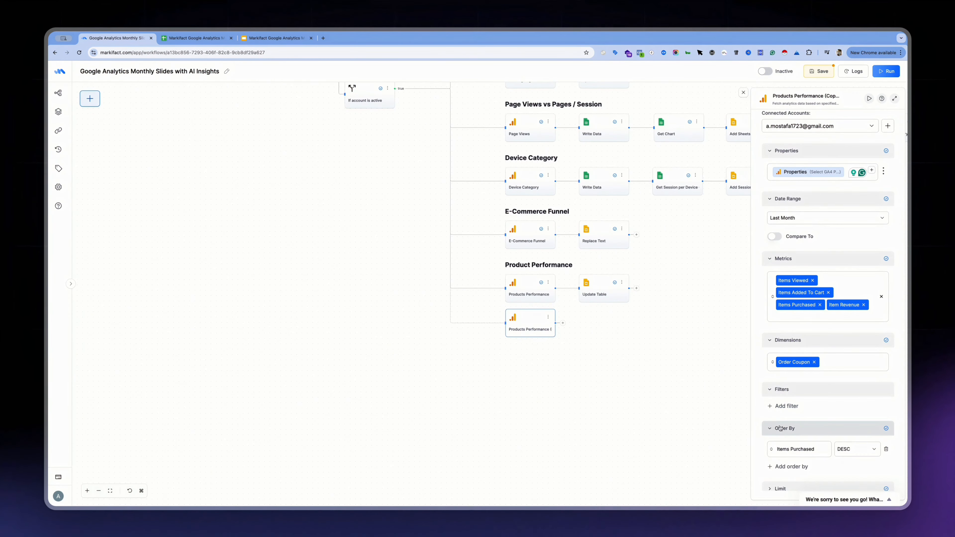
{"action": "scroll", "coordinate": [778, 429], "scroll_direction": "down", "scroll_amount": 2}
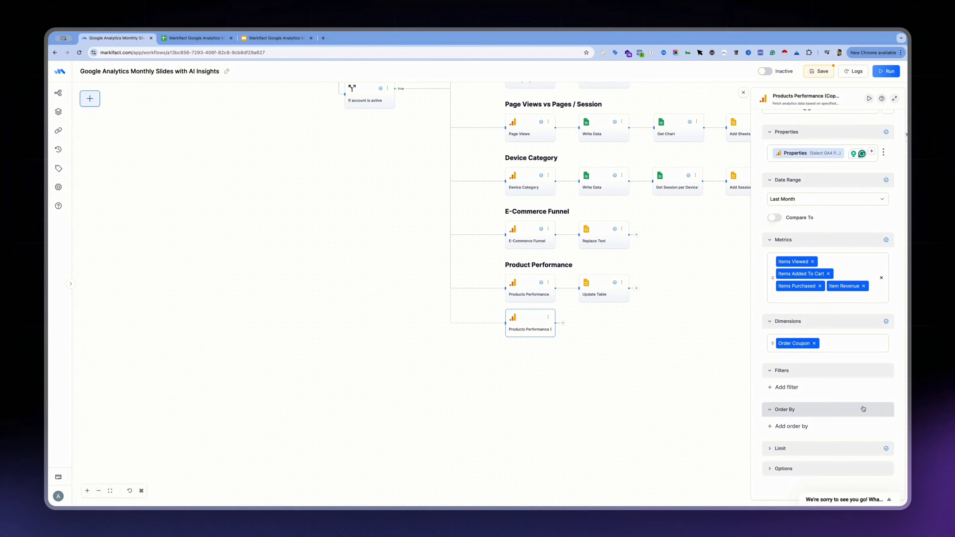
{"action": "left_click", "coordinate": [886, 412]}
{"action": "left_click", "coordinate": [838, 427]}
{"action": "left_click", "coordinate": [829, 443]}
{"action": "key", "text": "BackSpace"}
{"action": "key", "text": "BackSpace"}
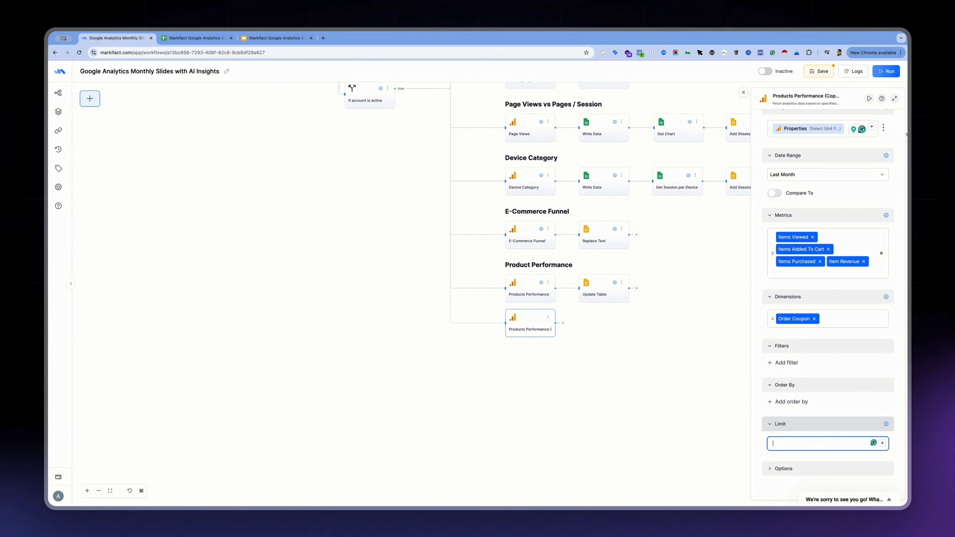
{"action": "left_click", "coordinate": [783, 468]}
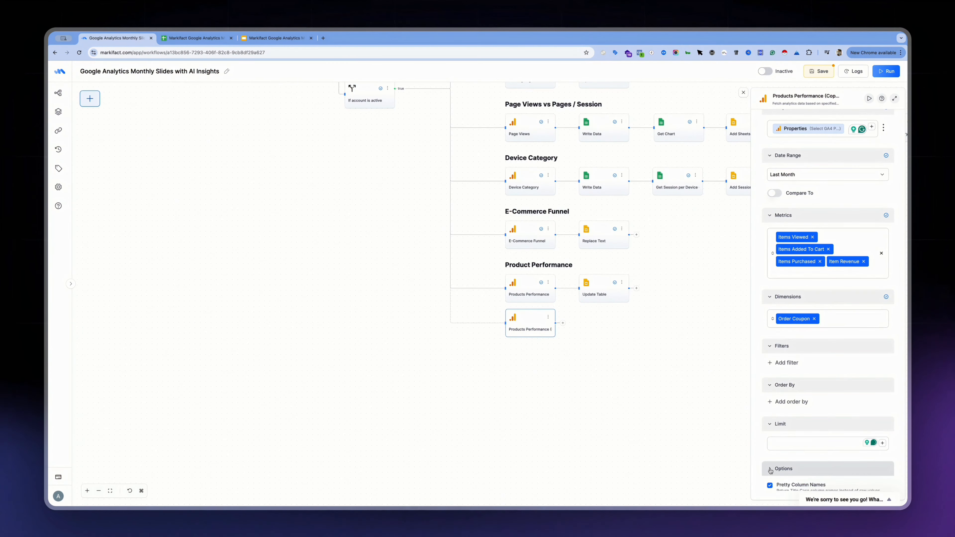
{"action": "scroll", "coordinate": [783, 468], "scroll_direction": "down", "scroll_amount": 3}
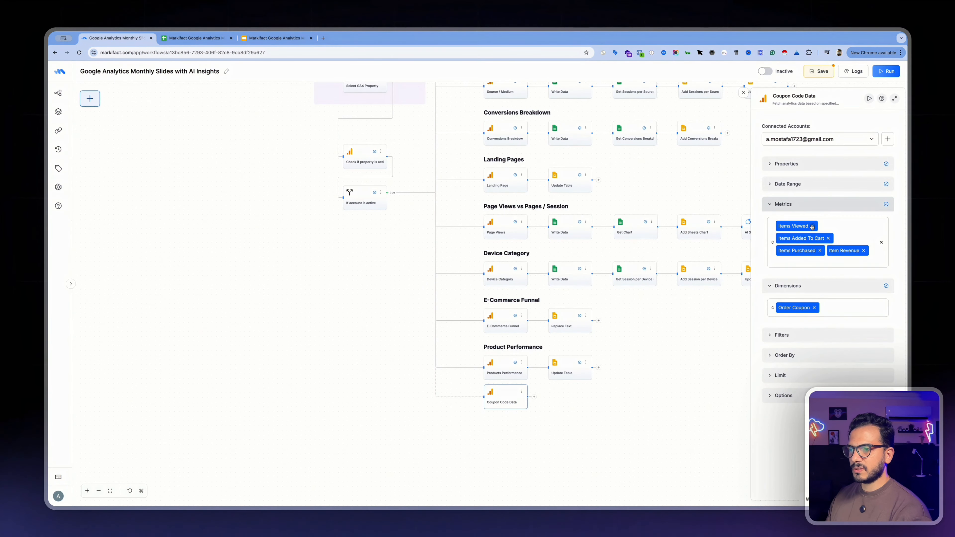
Replace all metrics of the Coupon Code Data node with Transactions and save the workflow
{"action": "left_click", "coordinate": [812, 227]}
{"action": "left_click", "coordinate": [829, 226]}
{"action": "left_click", "coordinate": [820, 227]}
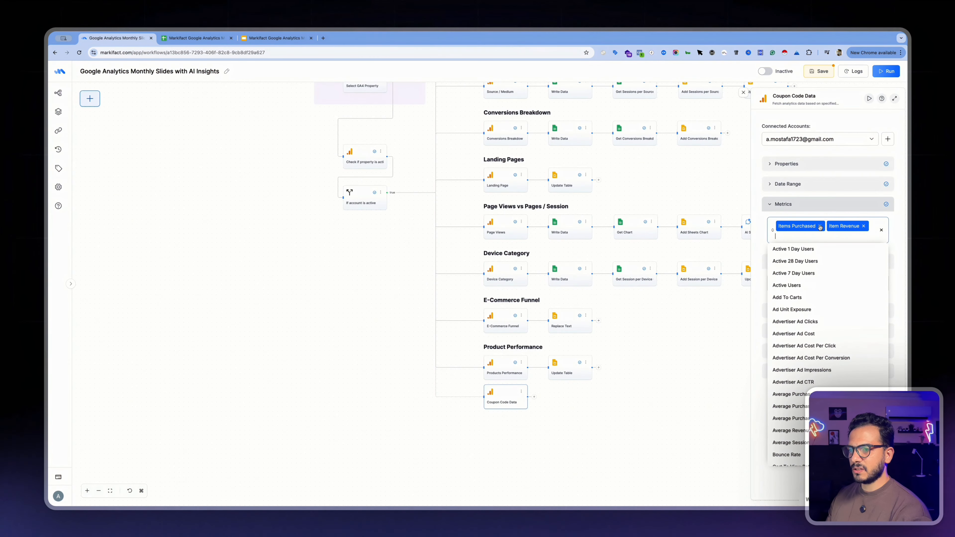
{"action": "left_click", "coordinate": [812, 227]}
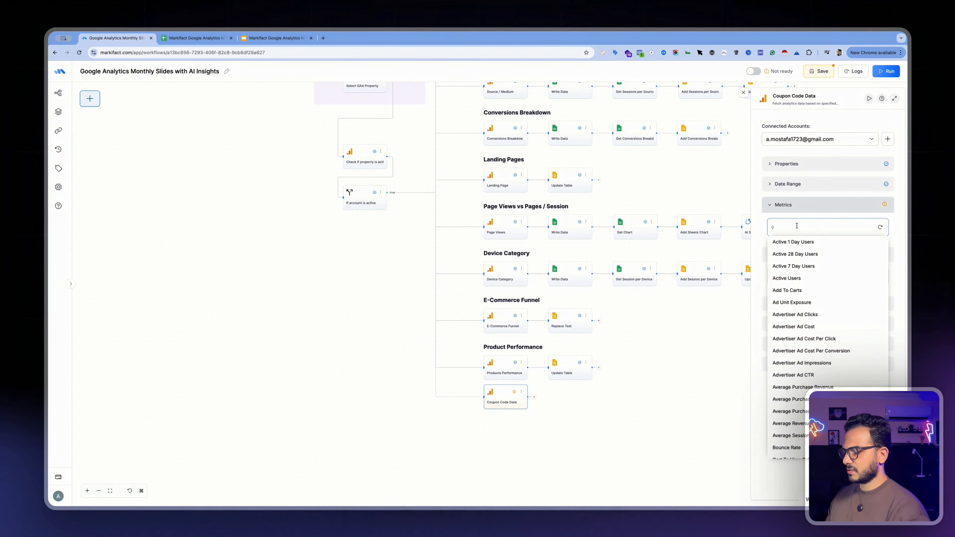
{"action": "type", "text": "tra"}
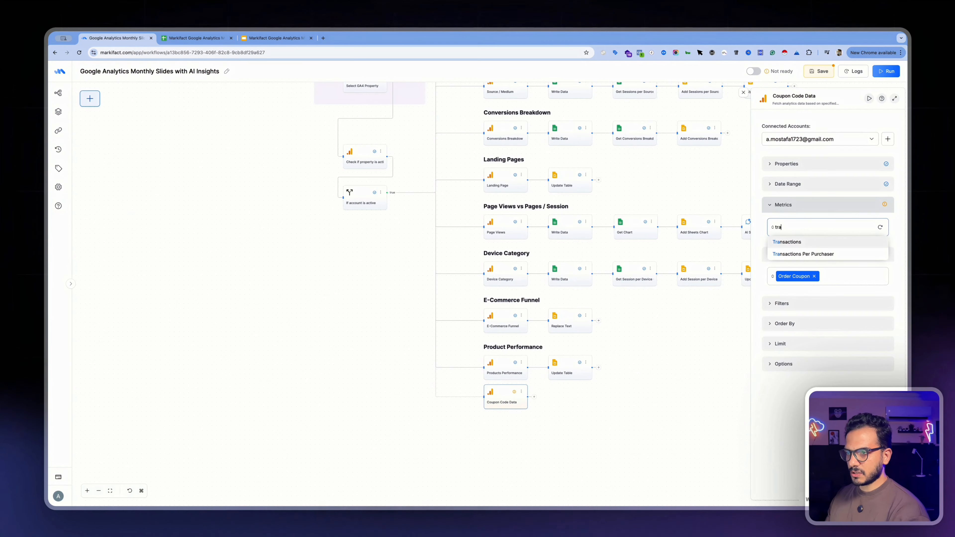
{"action": "key", "text": "Return"}
{"action": "left_click", "coordinate": [819, 77]}
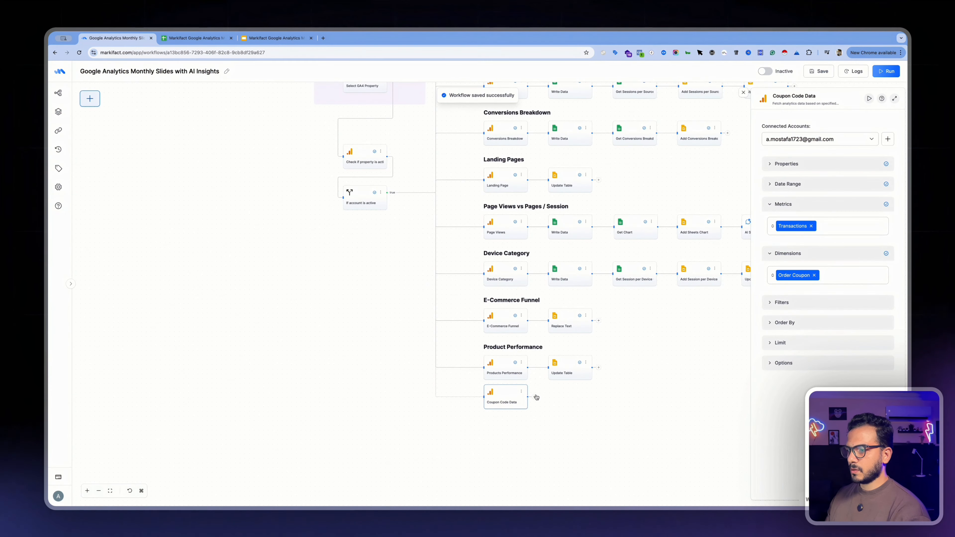
Add a Google Slides Update Table node after the Coupon Code Data node
{"action": "left_click", "coordinate": [535, 398]}
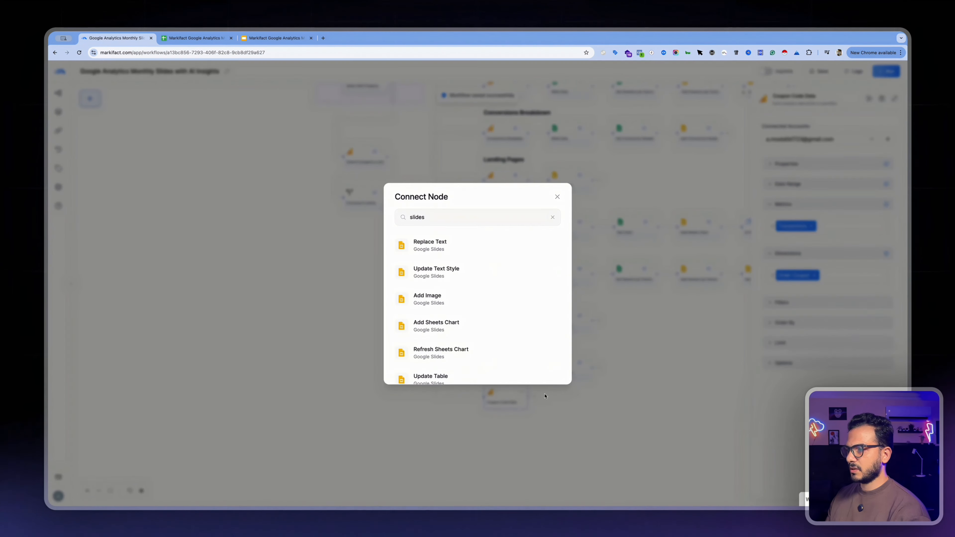
{"action": "left_click", "coordinate": [445, 216]}
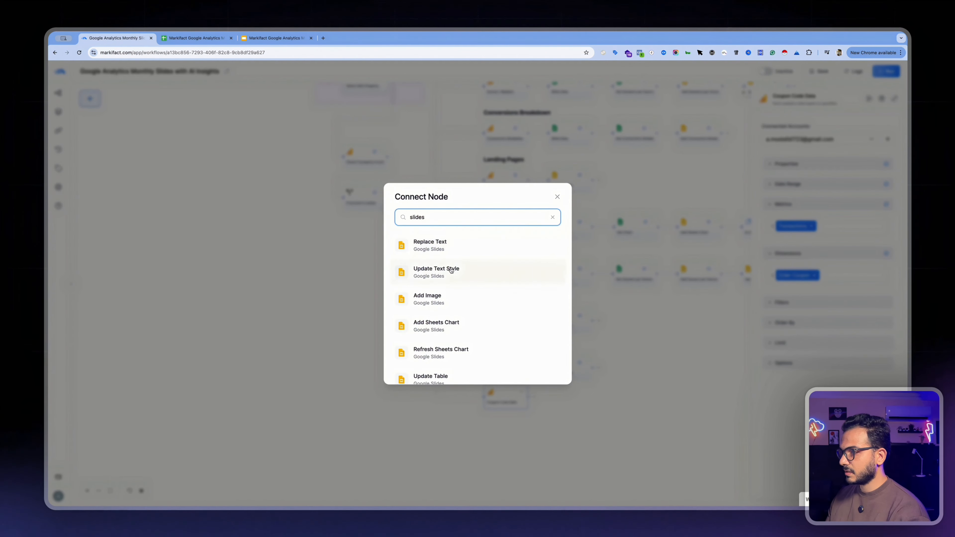
{"action": "left_click", "coordinate": [642, 329]}
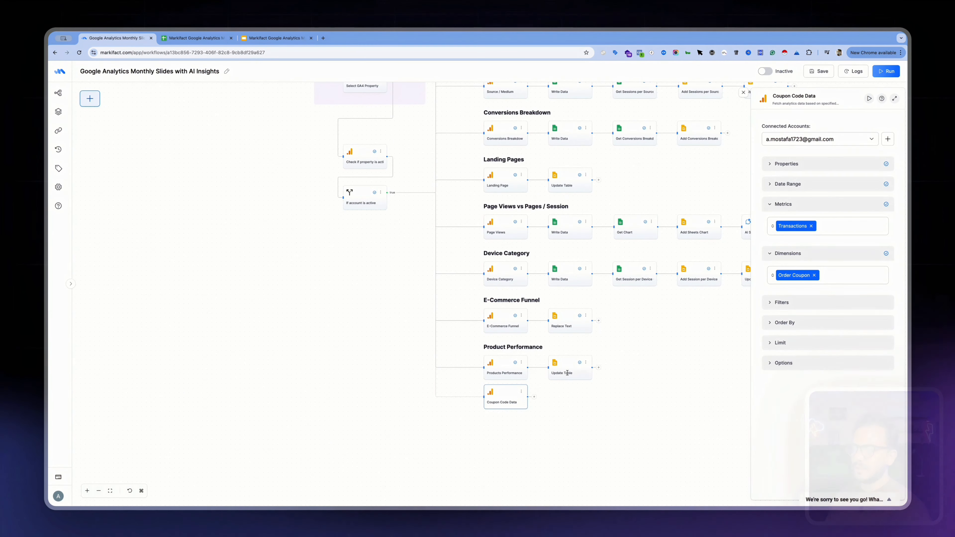
{"action": "left_click", "coordinate": [534, 398]}
{"action": "left_click", "coordinate": [440, 375]}
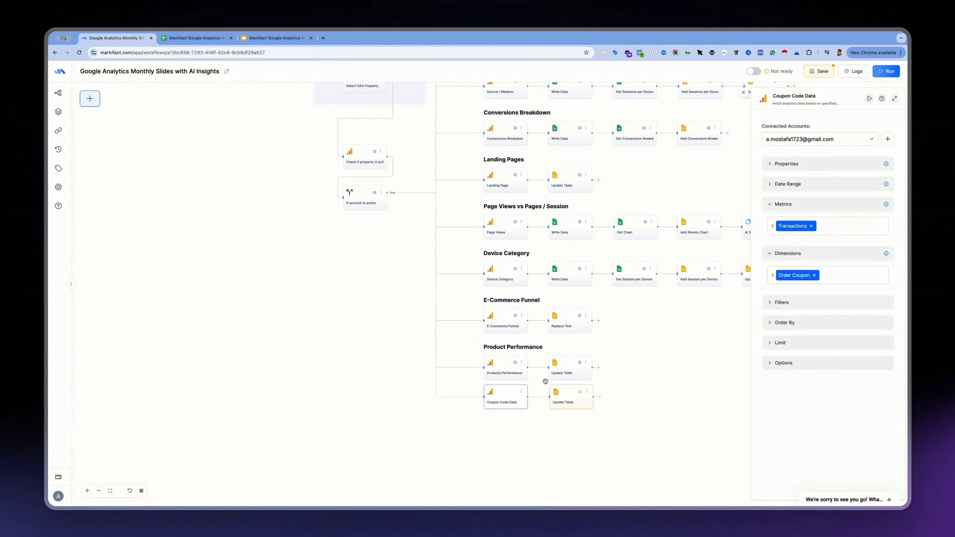
Link the new Update Table node's presentation URL to the Add Presentation URL value and set its table alt text to Coupon Code Data
{"action": "left_click", "coordinate": [565, 399]}
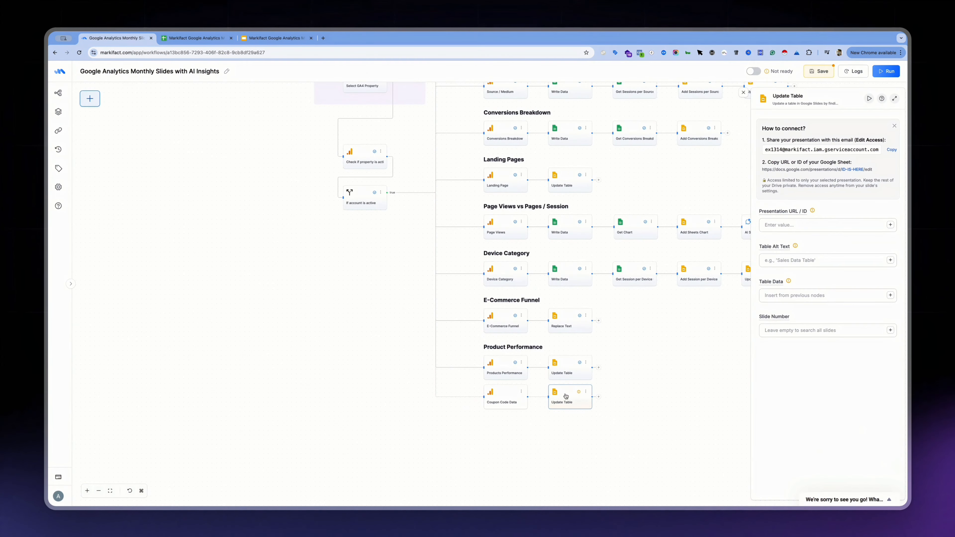
{"action": "left_click", "coordinate": [858, 225]}
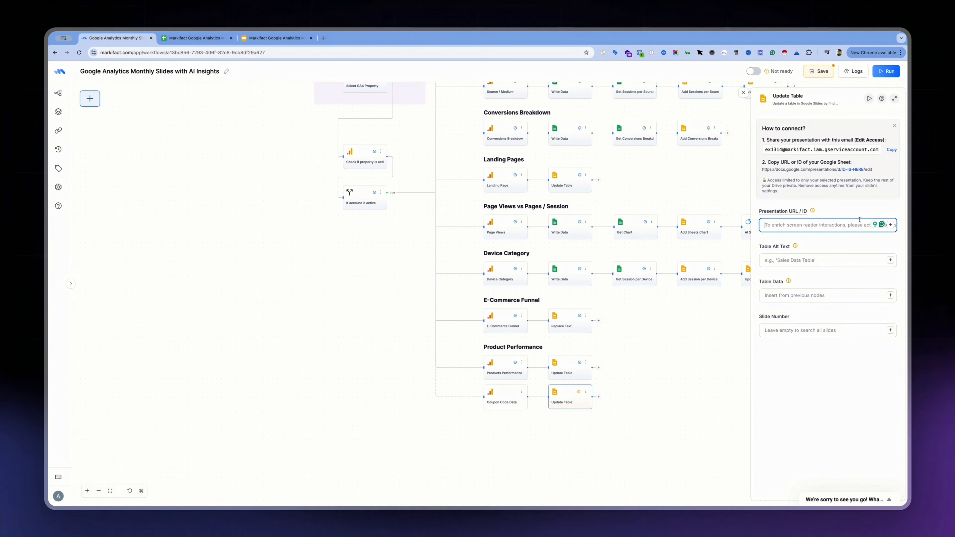
{"action": "left_click", "coordinate": [891, 225]}
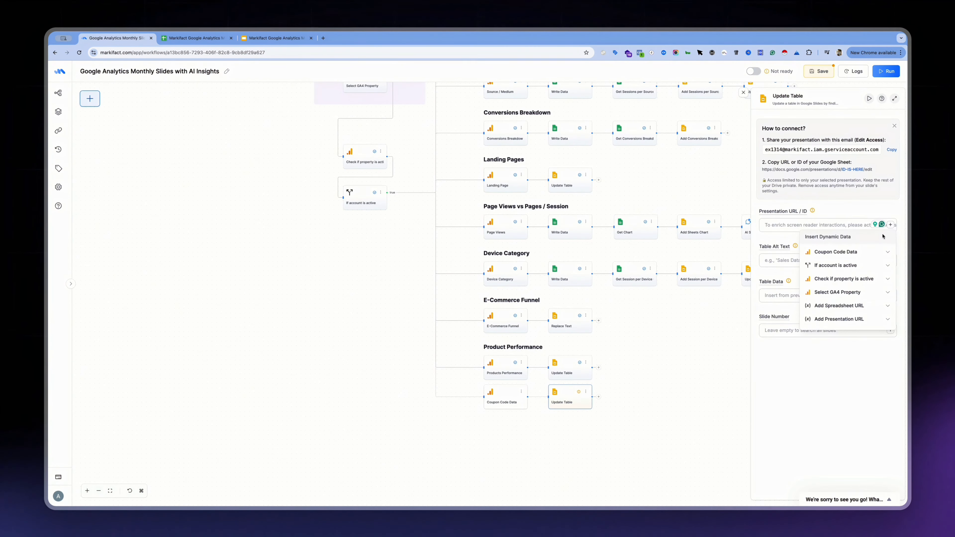
{"action": "scroll", "coordinate": [862, 289], "scroll_direction": "down", "scroll_amount": 1}
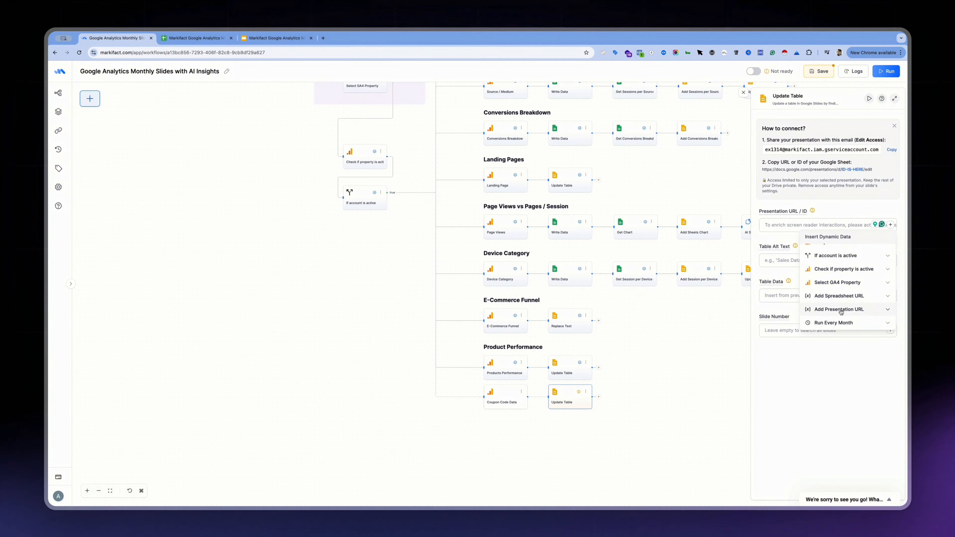
{"action": "left_click", "coordinate": [864, 312]}
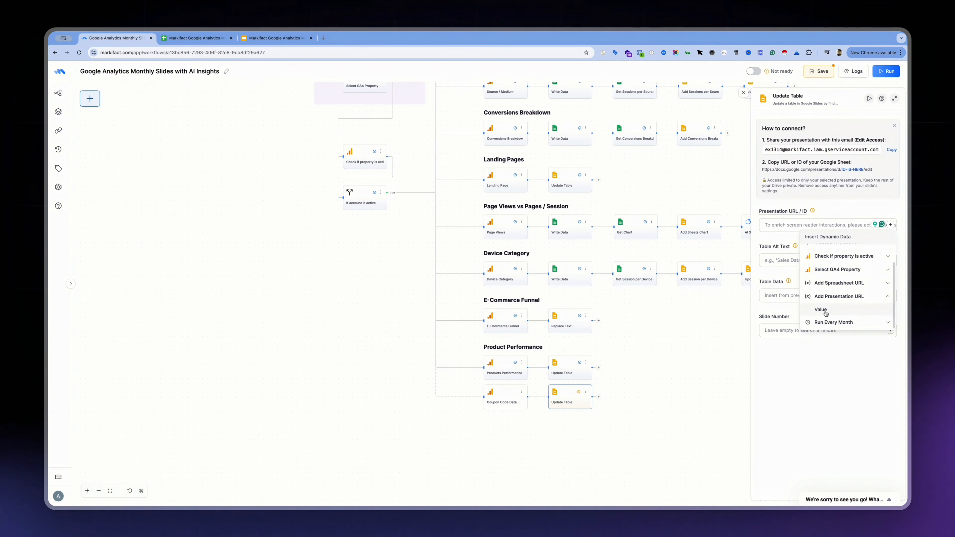
{"action": "left_click", "coordinate": [823, 307]}
{"action": "left_click", "coordinate": [791, 203]}
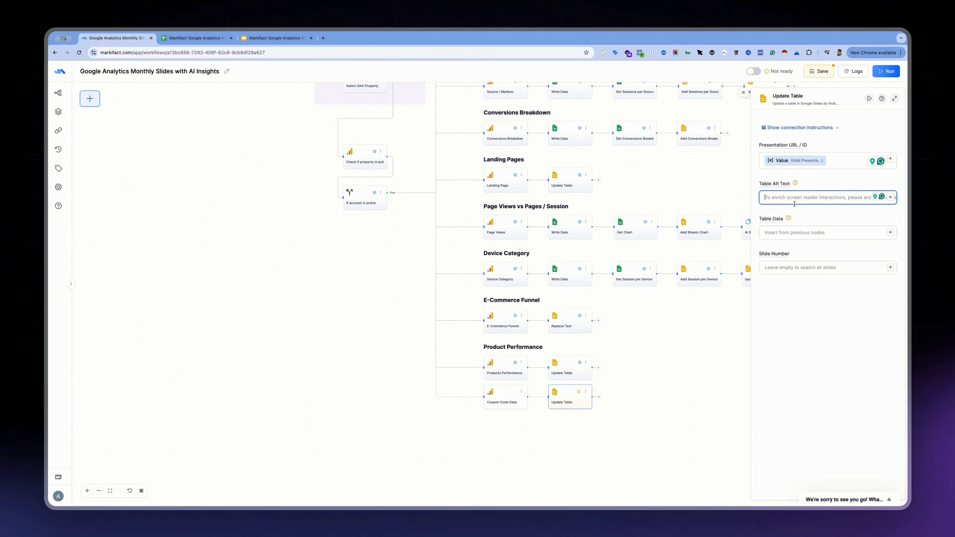
{"action": "type", "text": "Coupon Code Data"}
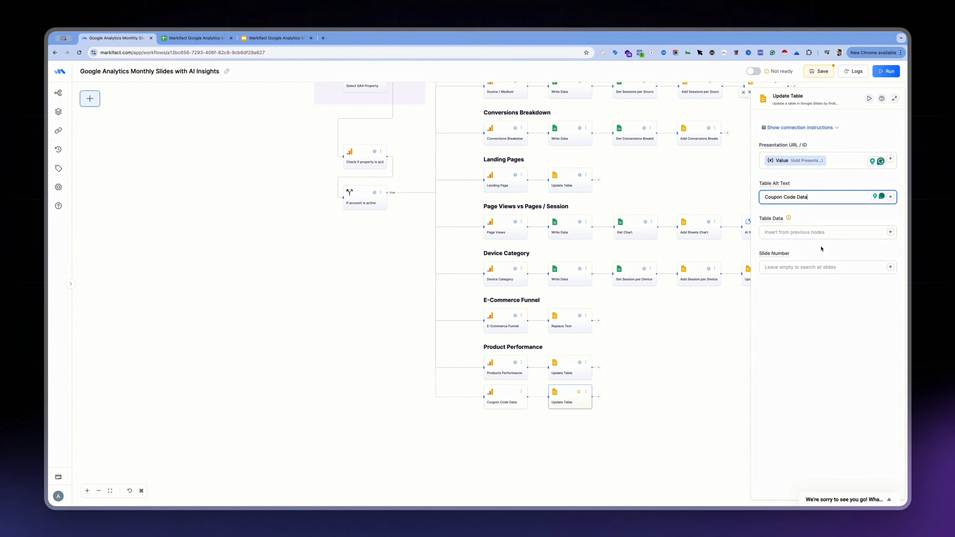
Try to use the Add Spreadsheet URL value as the Update Table node's table data and run the workflow
{"action": "left_click", "coordinate": [804, 290]}
{"action": "left_click", "coordinate": [881, 72]}
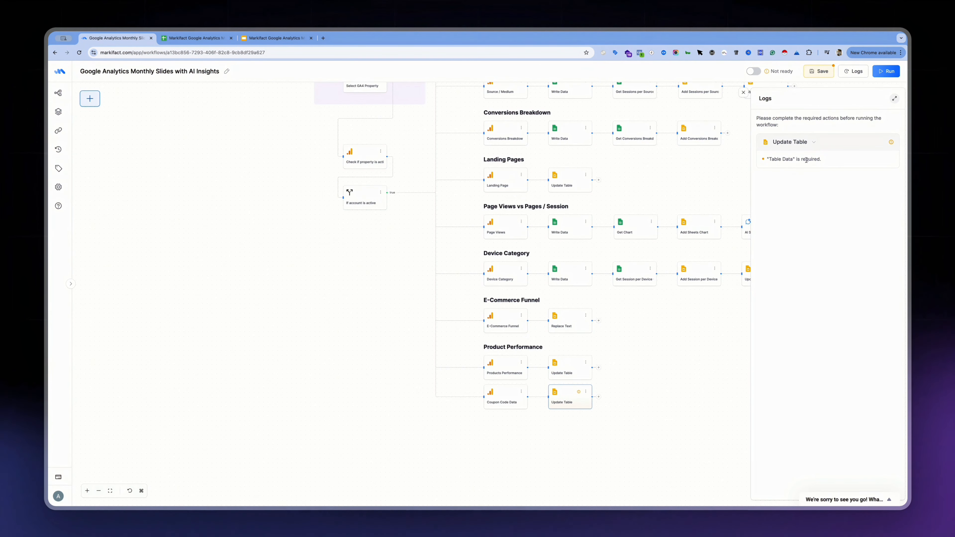
{"action": "left_click", "coordinate": [564, 400]}
{"action": "left_click", "coordinate": [828, 238]}
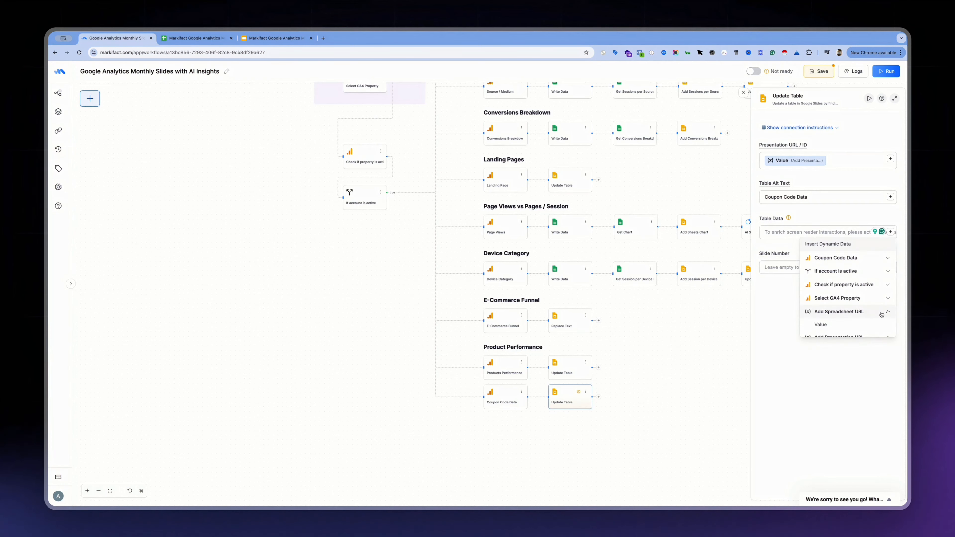
{"action": "left_click", "coordinate": [843, 316]}
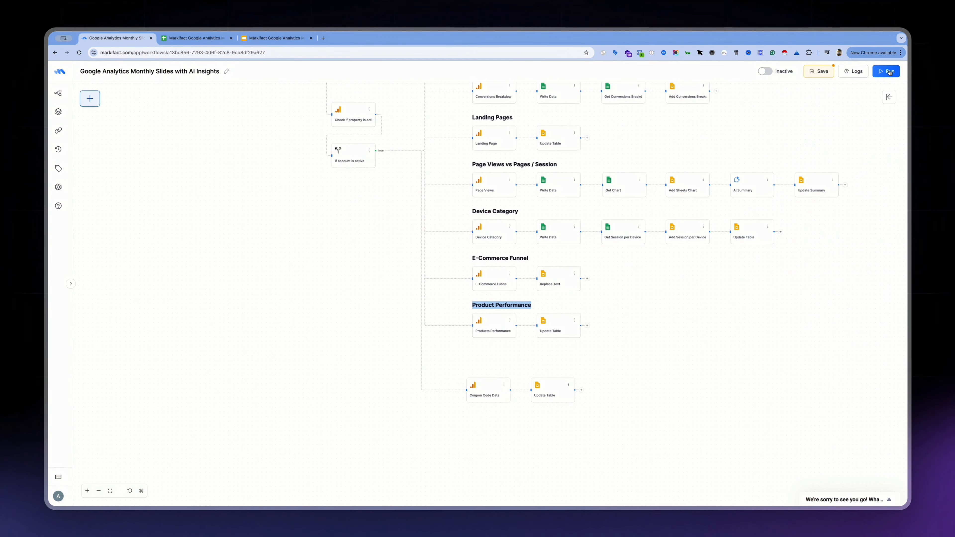
{"action": "left_click", "coordinate": [889, 73]}
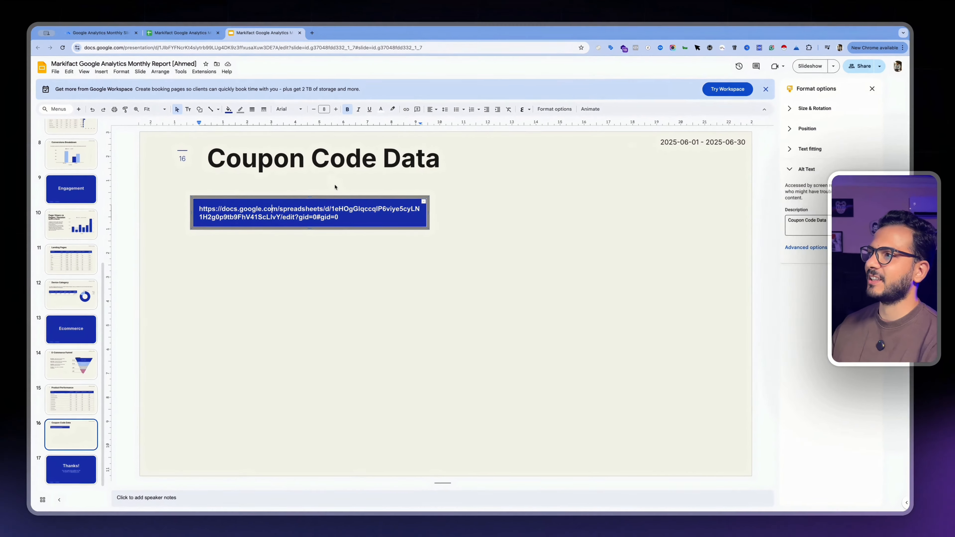
Switch back to the Markifact workflow and replace the Update Table node's table data with All Output from Coupon Code Data
{"action": "left_click", "coordinate": [97, 30]}
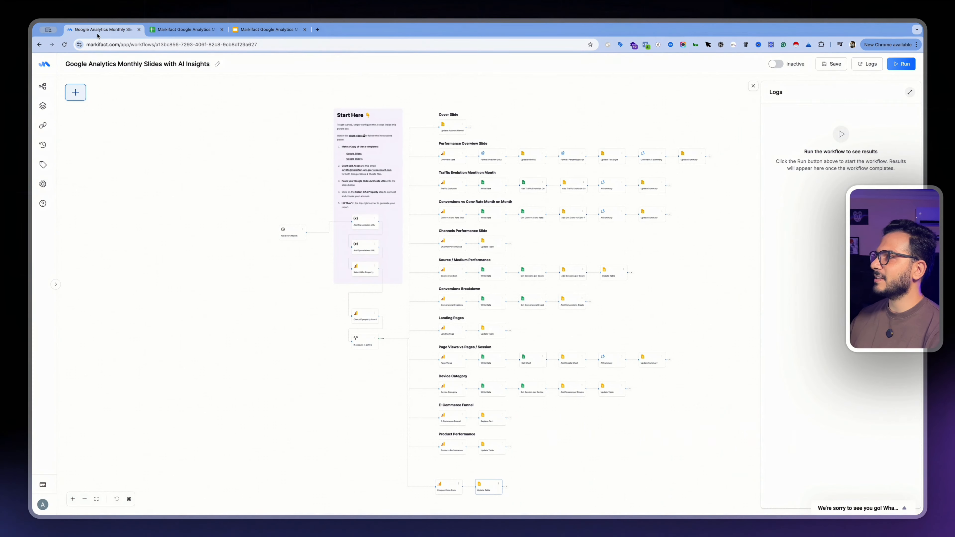
{"action": "scroll", "coordinate": [703, 376], "scroll_direction": "down", "scroll_amount": 3}
{"action": "left_click", "coordinate": [484, 404]}
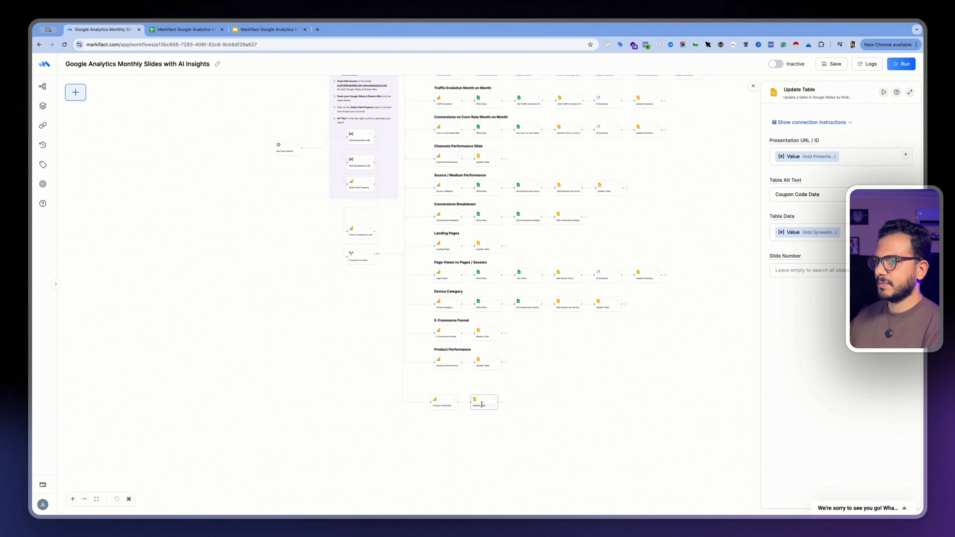
{"action": "mouse_move", "coordinate": [787, 218]}
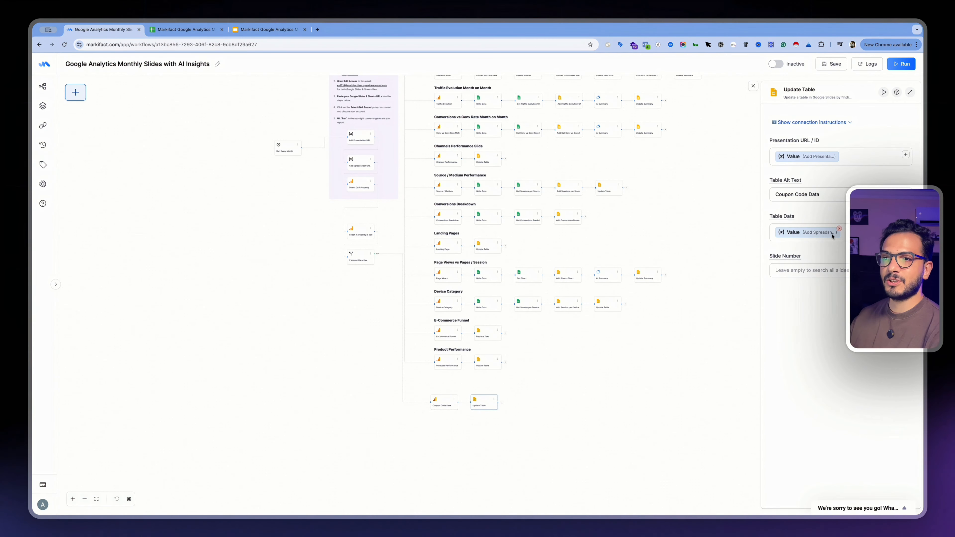
{"action": "left_click", "coordinate": [839, 229]}
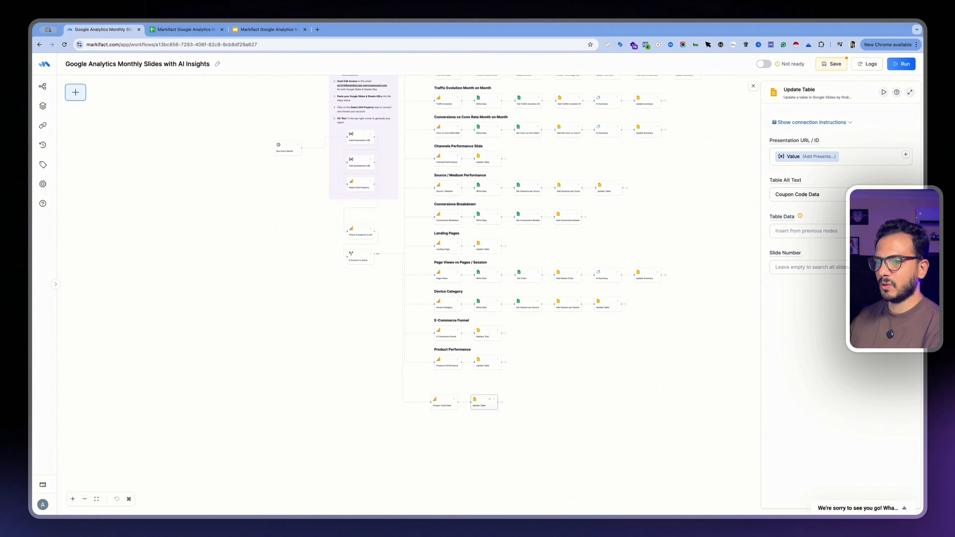
{"action": "left_click", "coordinate": [905, 230]}
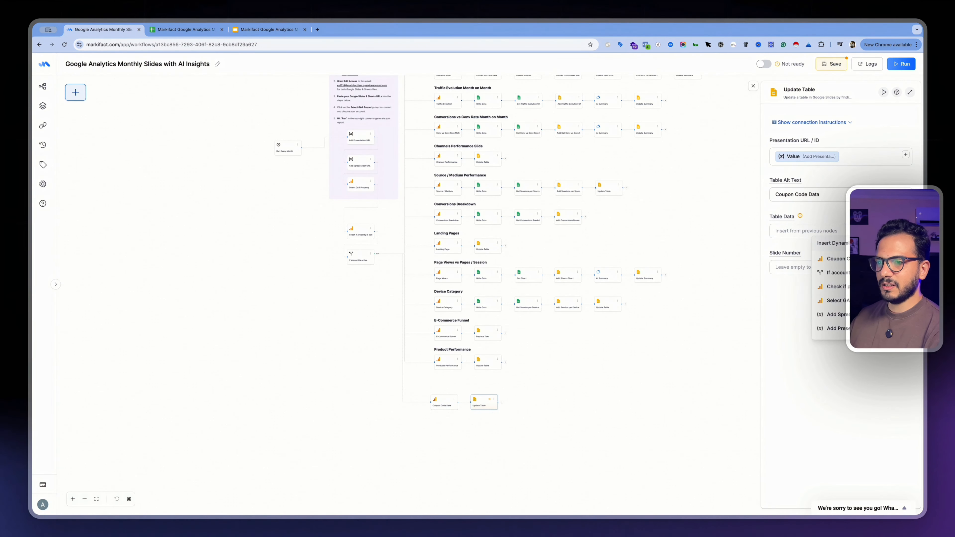
{"action": "left_click", "coordinate": [861, 259]}
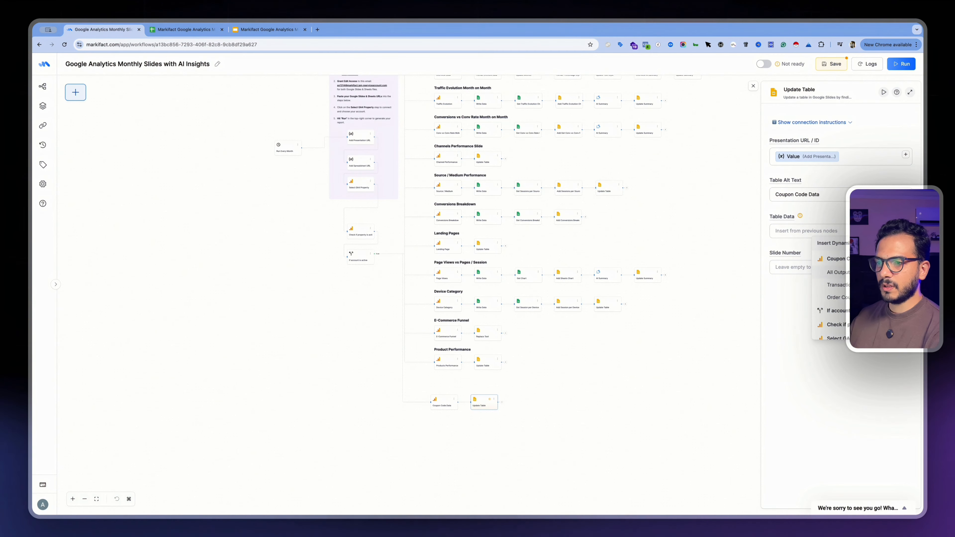
{"action": "left_click", "coordinate": [839, 272]}
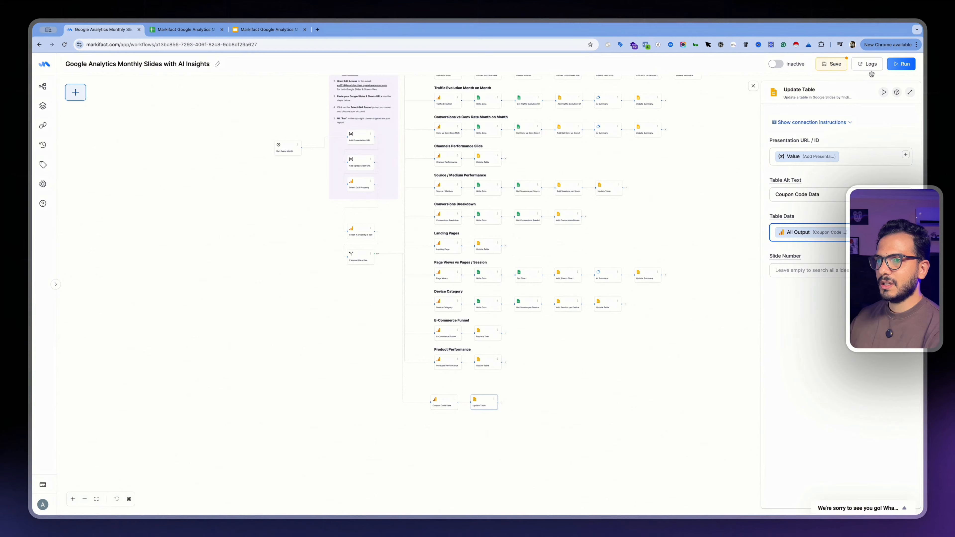
Save and run the workflow, then switch to the Google Slides report to check the Coupon Code Data table
{"action": "left_click", "coordinate": [842, 67]}
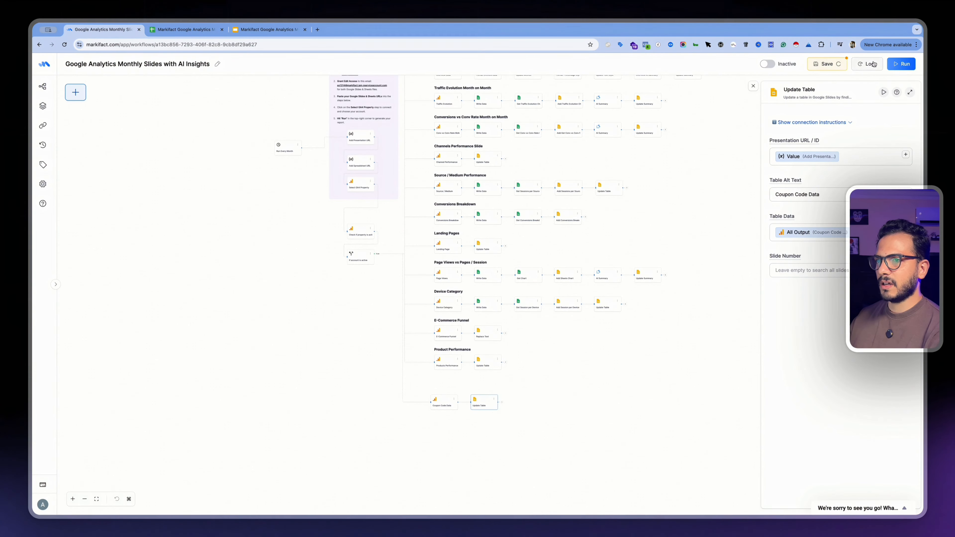
{"action": "left_click", "coordinate": [895, 66]}
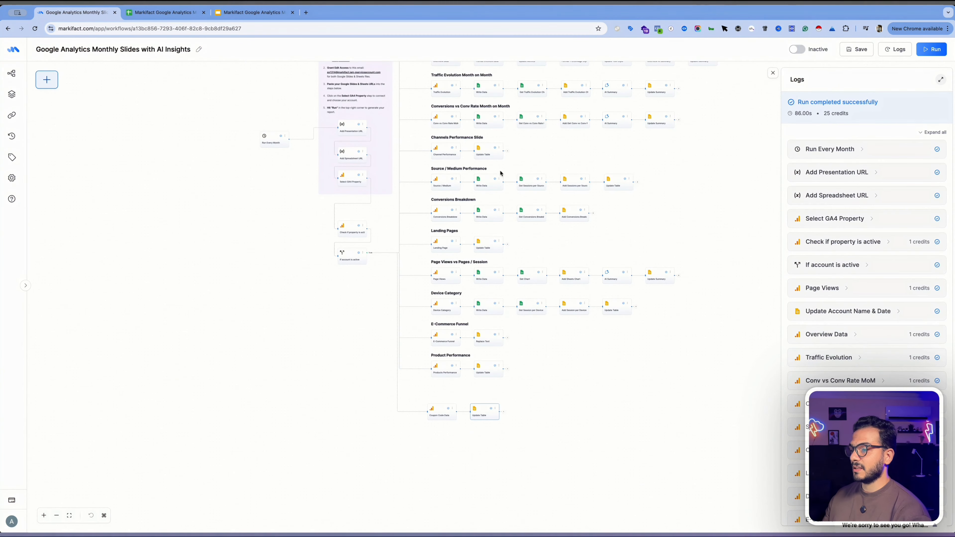
{"action": "left_click", "coordinate": [229, 16]}
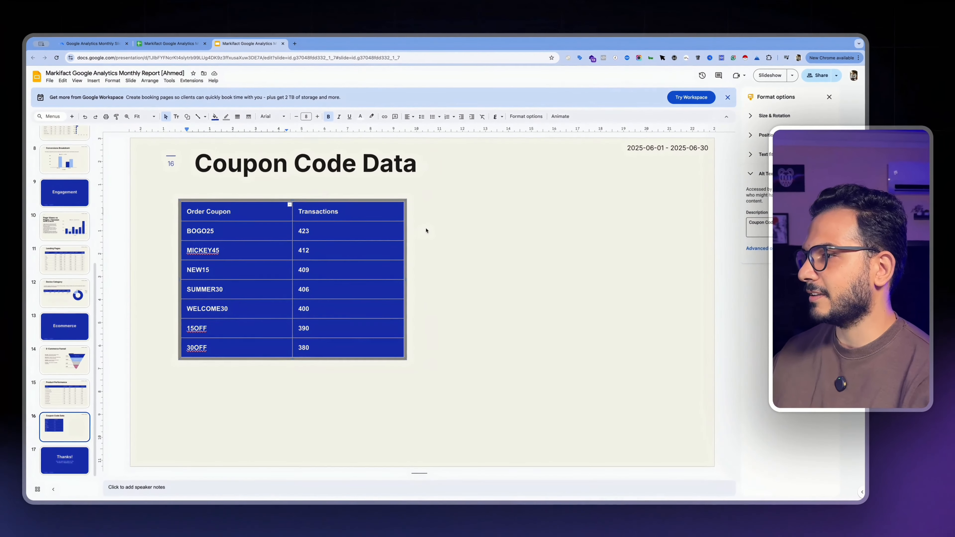